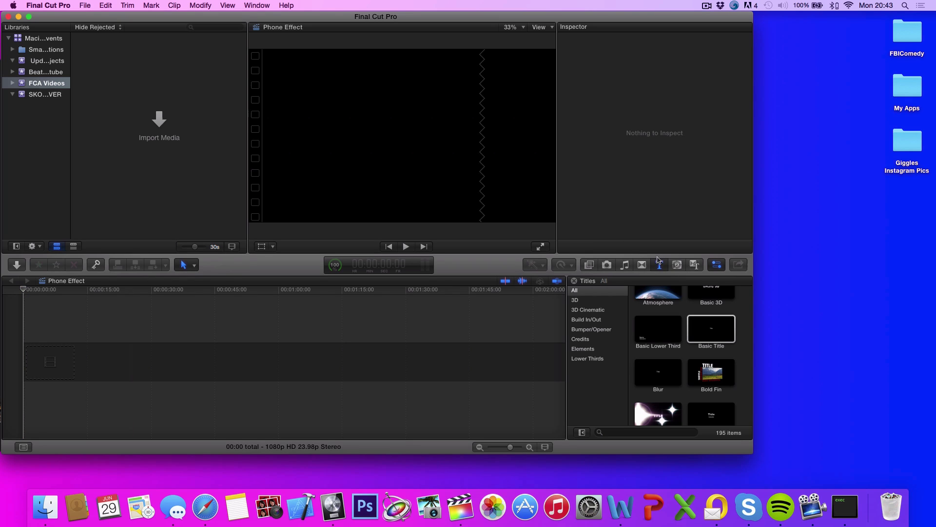
scroll(696, 334, up, 3)
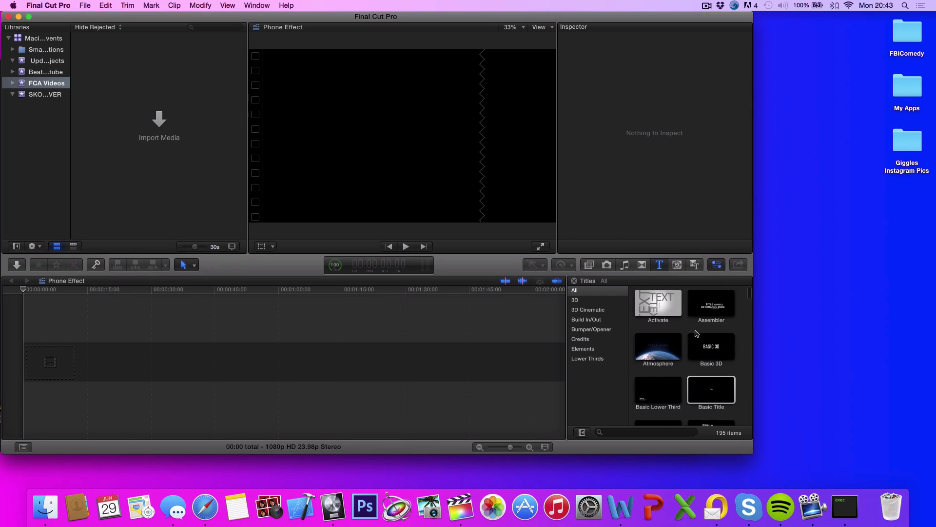
scroll(695, 334, down, 2)
scroll(696, 334, down, 2)
- Place a Basic Title at the start of the timeline, accepting the suggested 1080p video properties
click(711, 330)
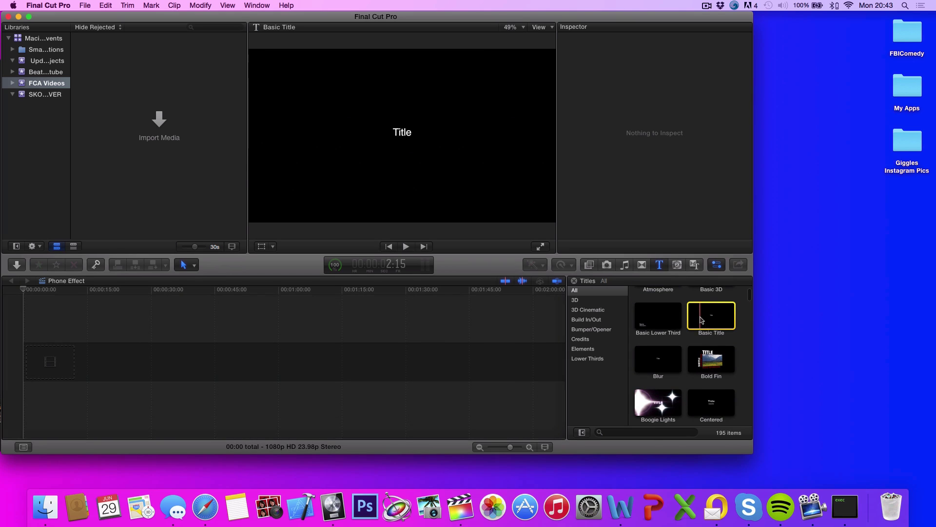
drag(712, 331, 144, 372)
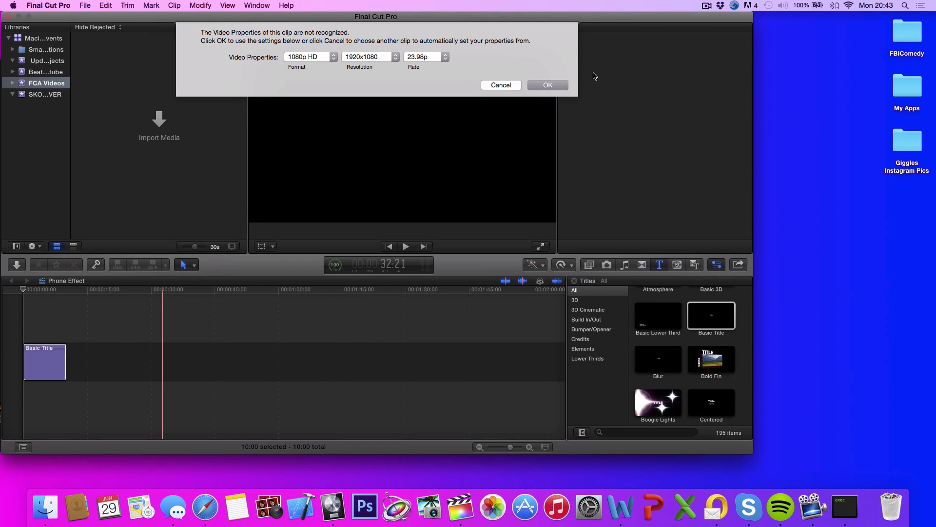
click(556, 85)
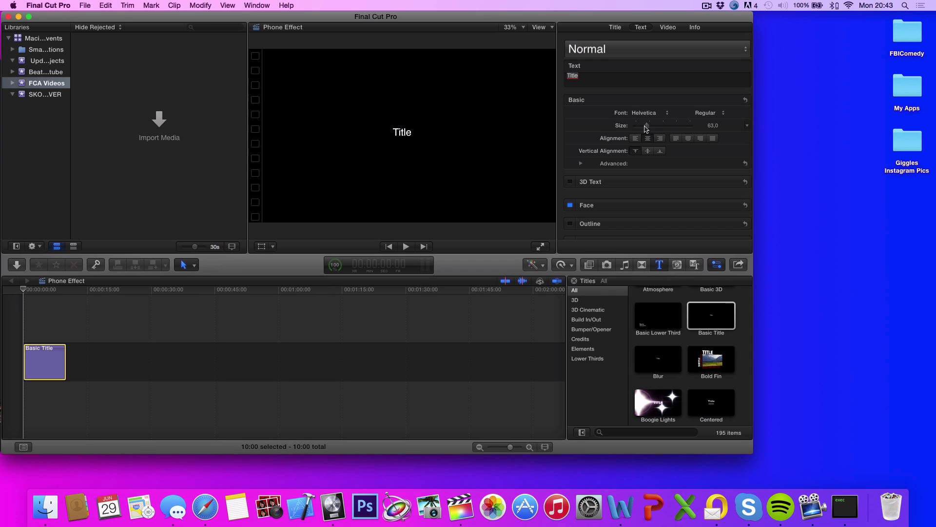
- Enlarge the Title text to size 219 and set its font to Hopper Script
drag(648, 130, 672, 129)
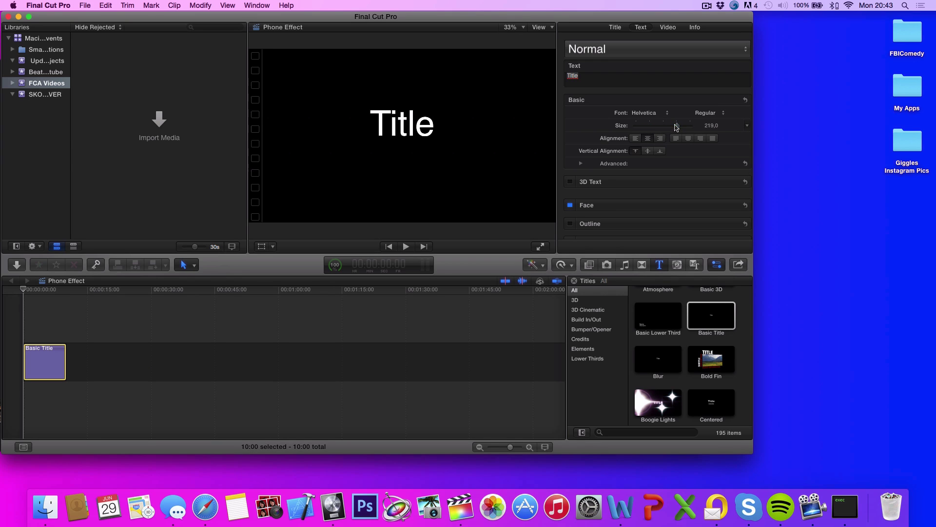
click(664, 114)
scroll(662, 228, down, 1)
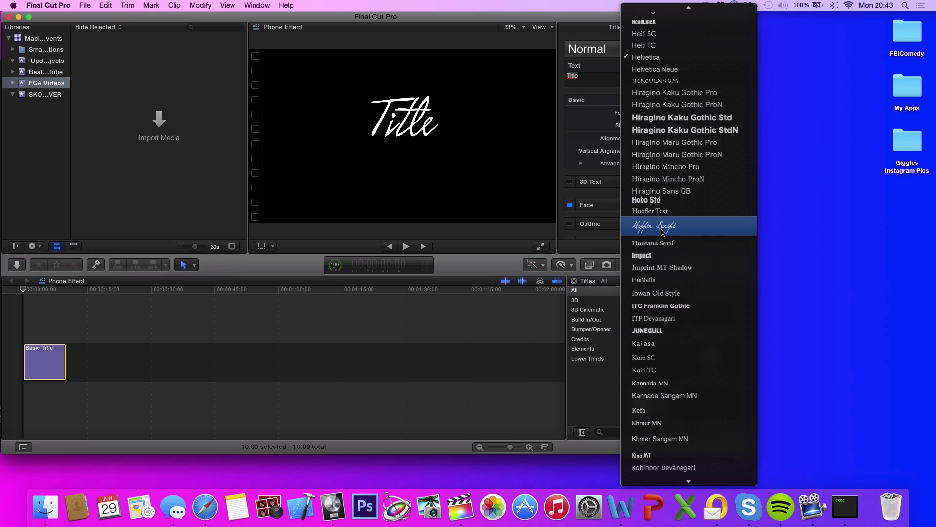
click(662, 228)
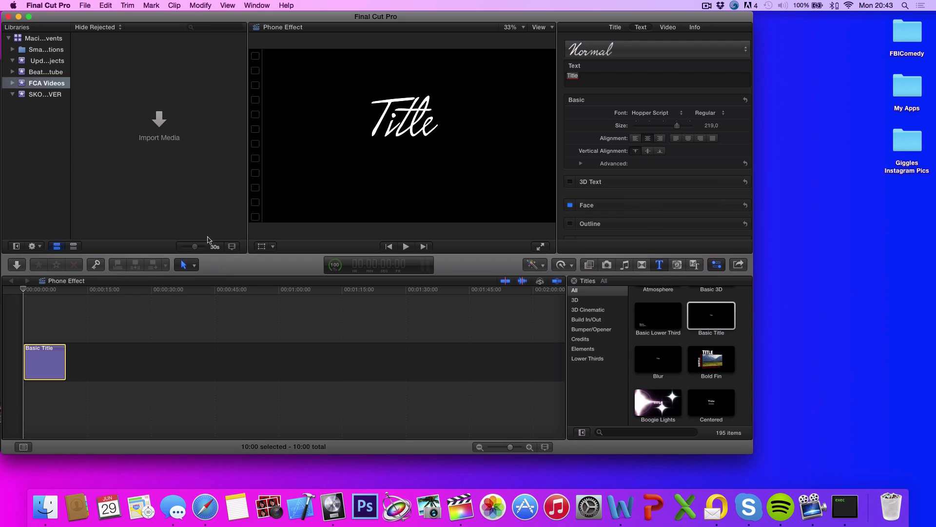
- With the playhead on the title clip, set the Face fill to Gradient
click(44, 326)
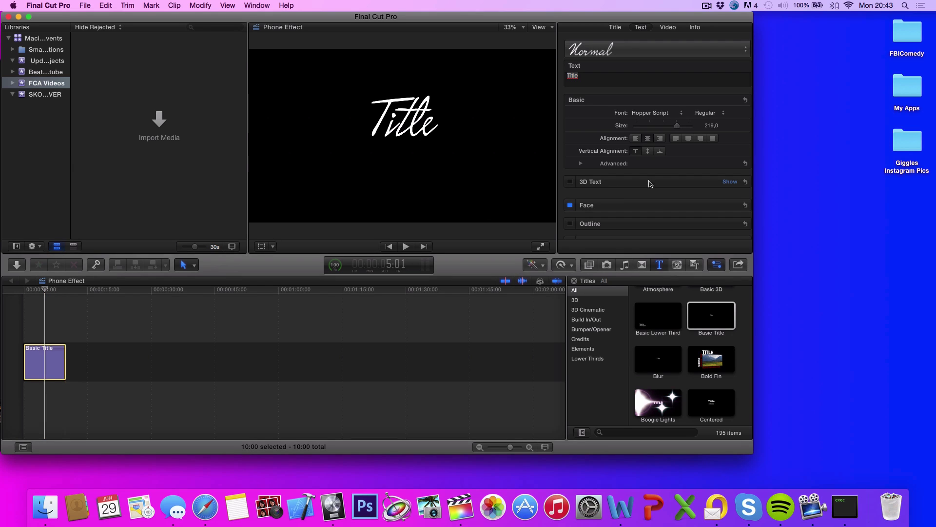
mouse_move(729, 206)
scroll(695, 205, down, 2)
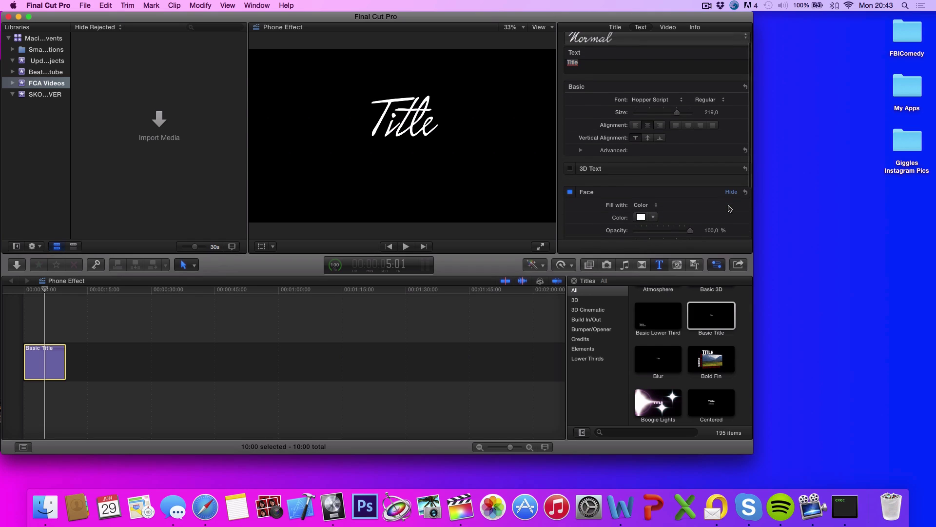
click(647, 199)
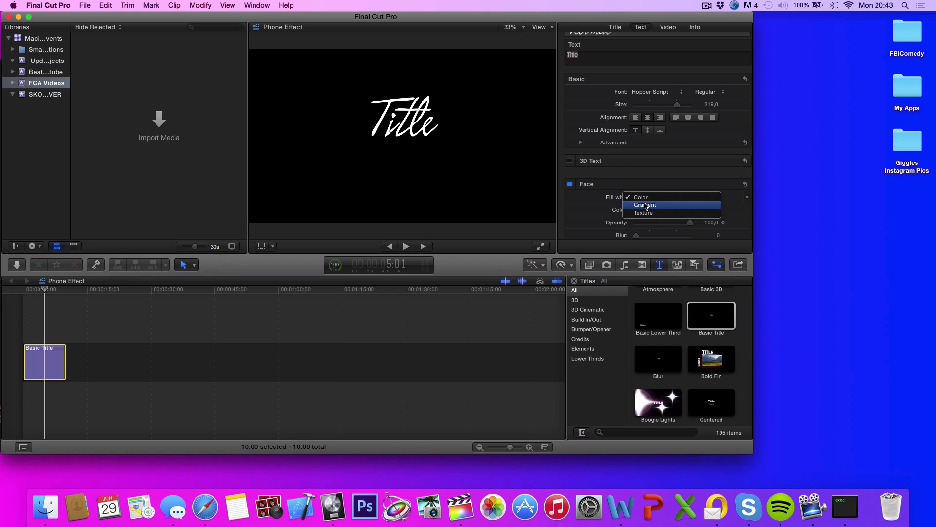
click(645, 206)
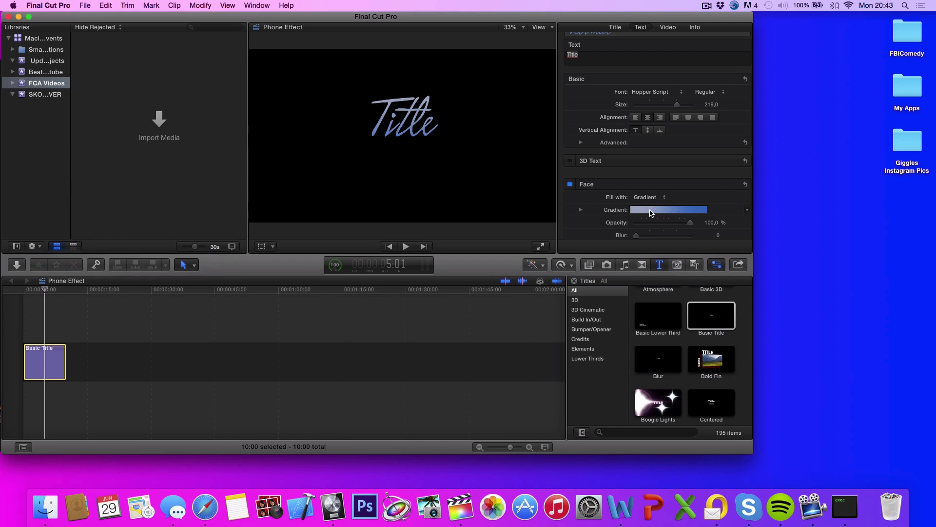
scroll(644, 211, down, 1)
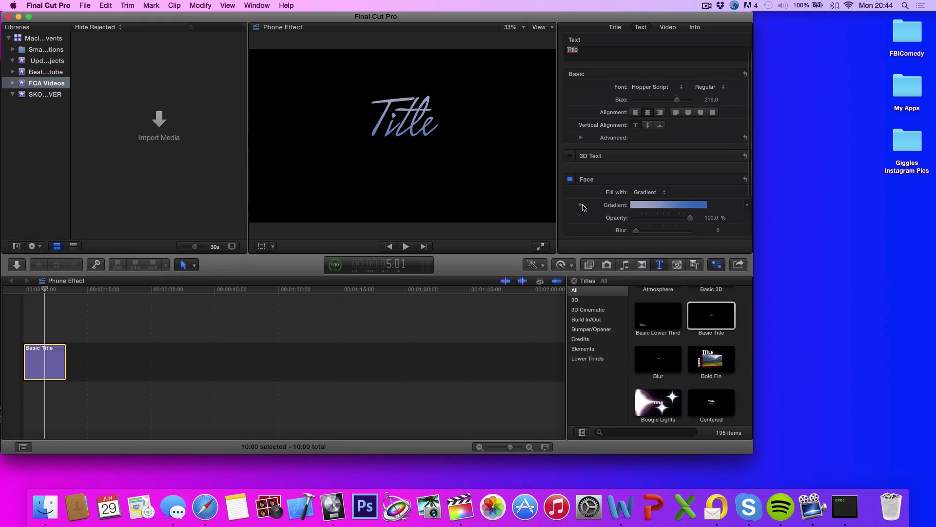
- Make the gradient's left colour stop a pale near-white
click(581, 205)
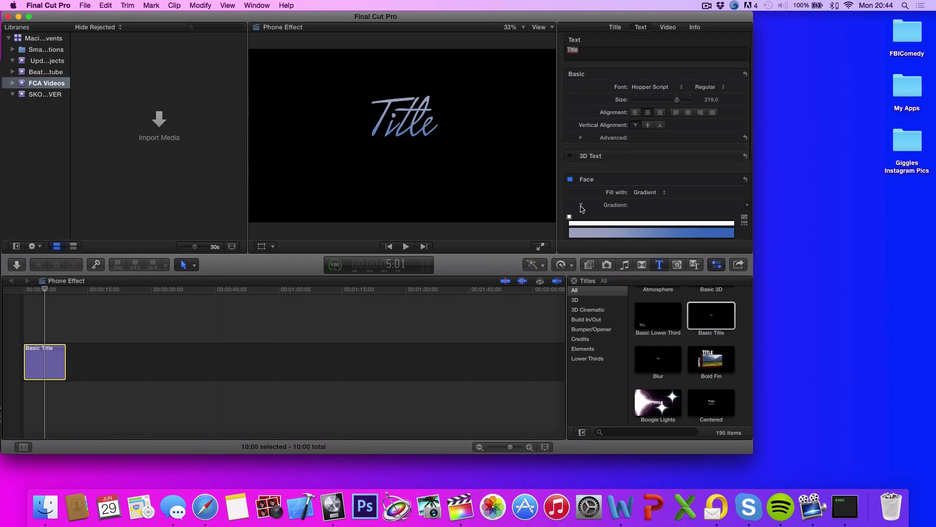
scroll(582, 216, down, 3)
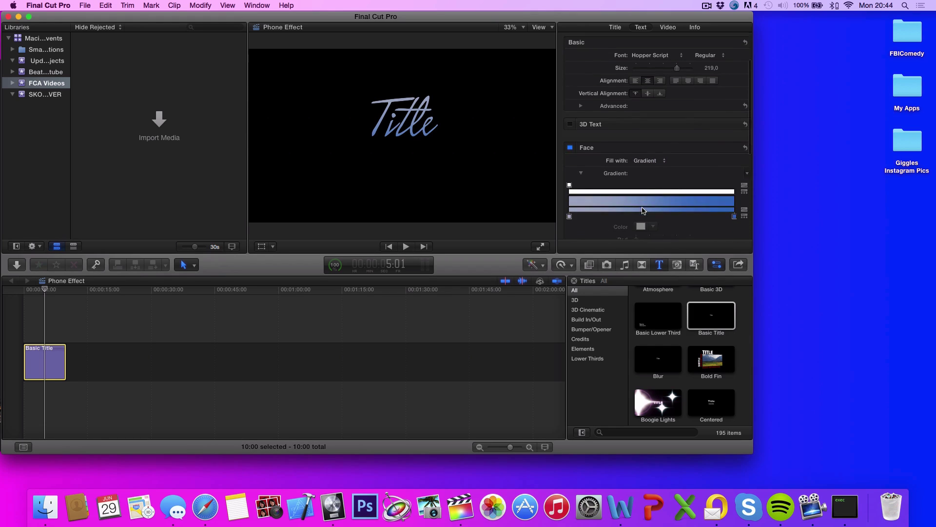
click(570, 217)
scroll(648, 218, down, 1)
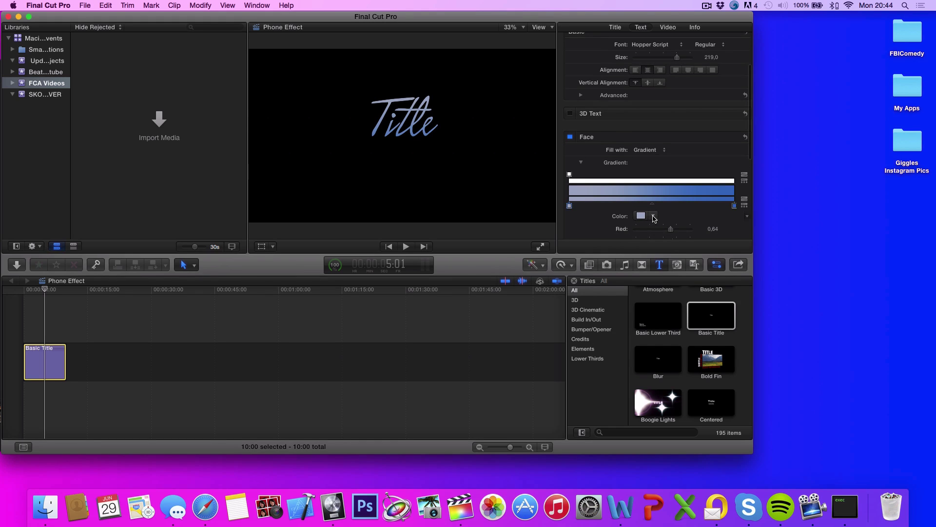
click(649, 216)
drag(687, 242, 644, 293)
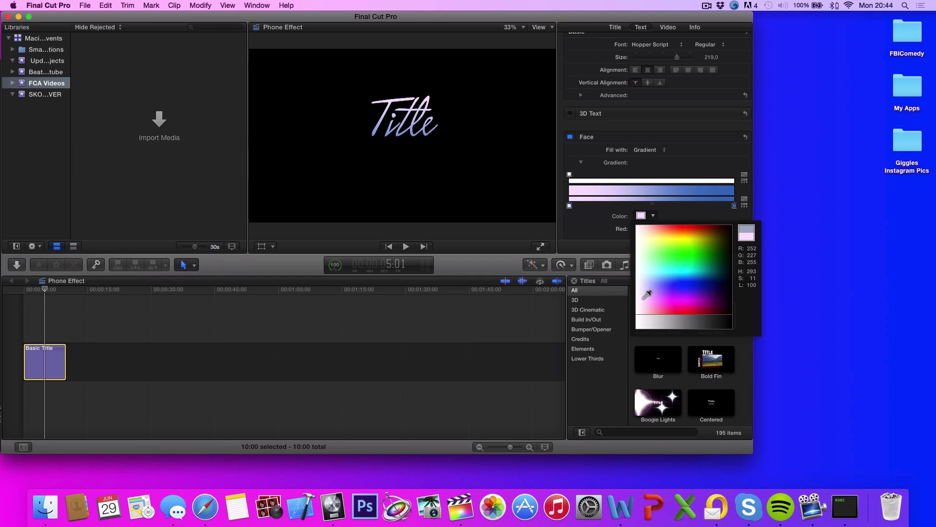
- Make the gradient's right colour stop red
click(735, 206)
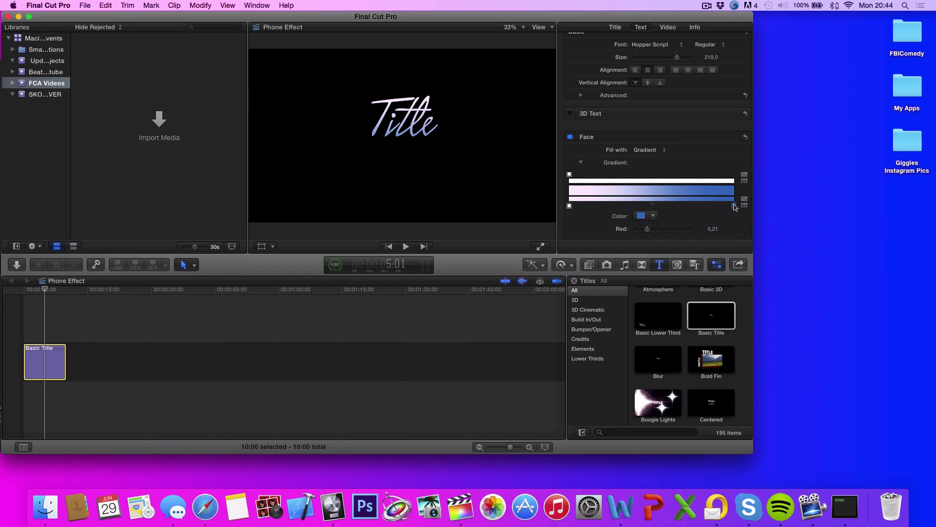
click(644, 216)
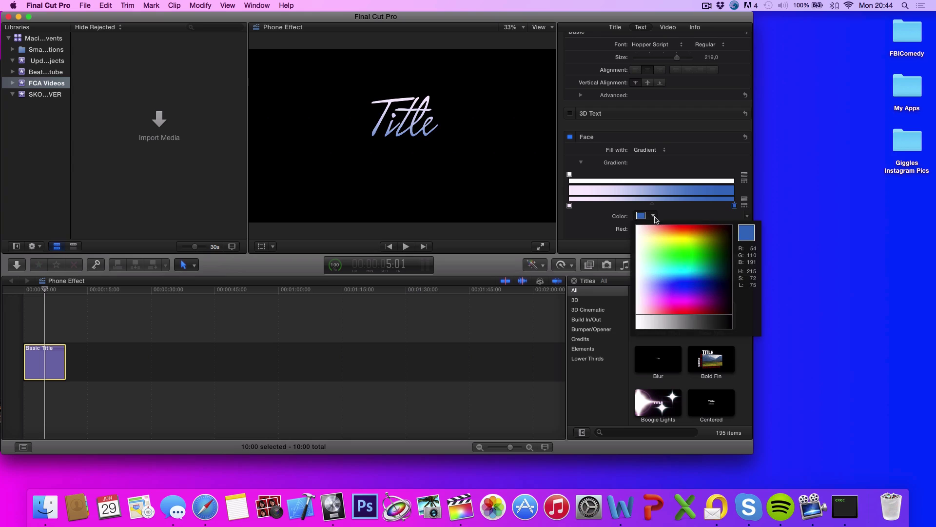
drag(662, 231, 702, 308)
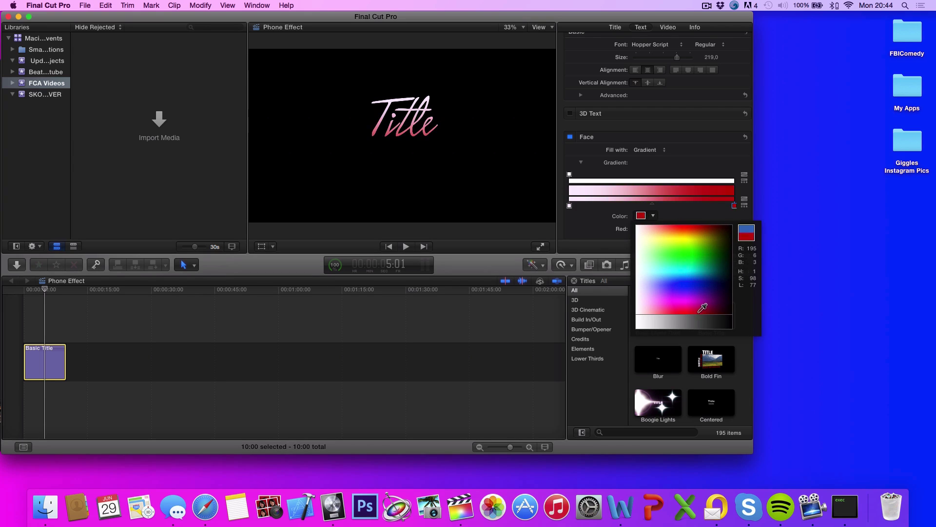
drag(701, 307, 699, 314)
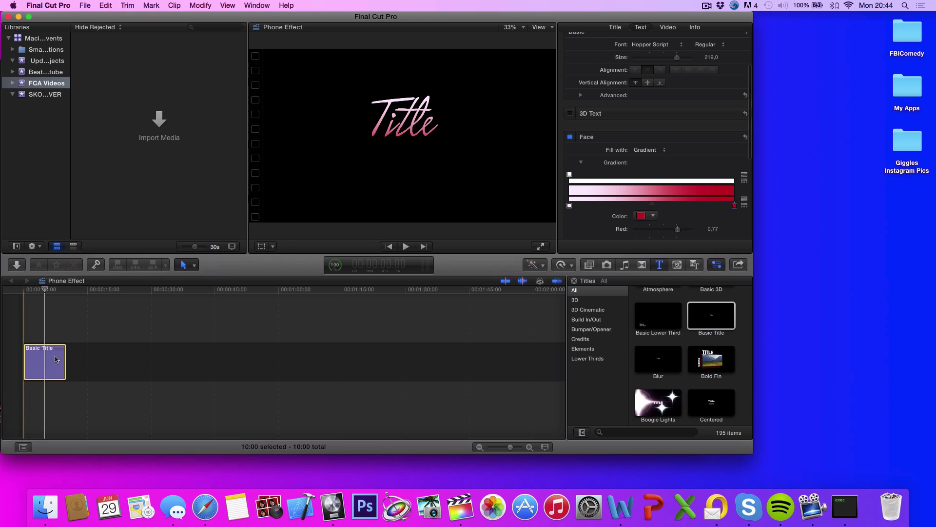
drag(43, 358, 43, 359)
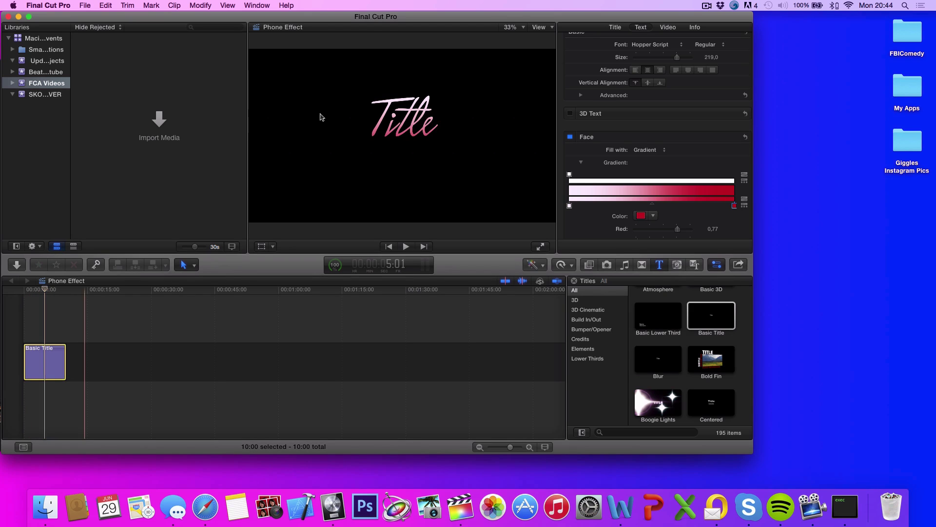